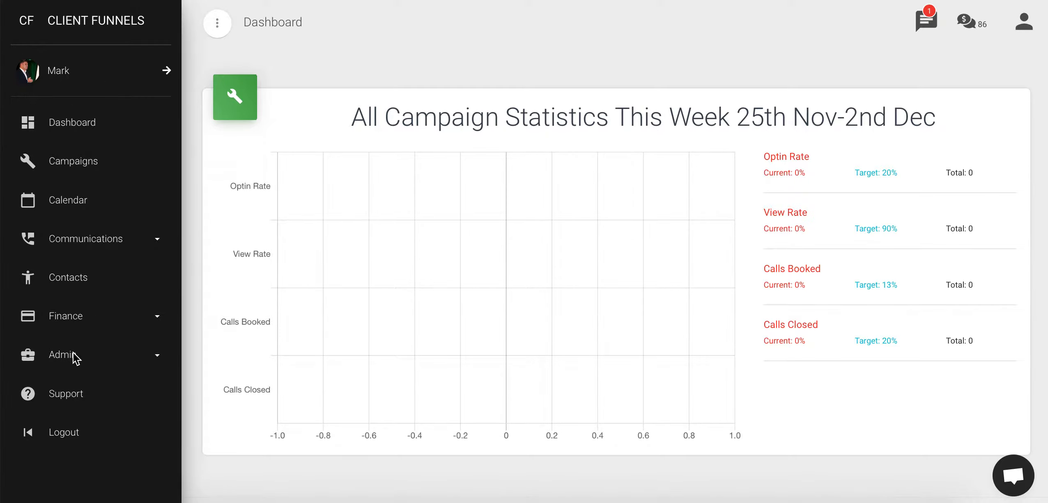
- Go to the Office Hours settings under Admin and set Thursday to open
{"action": "left_click", "coordinate": [156, 356]}
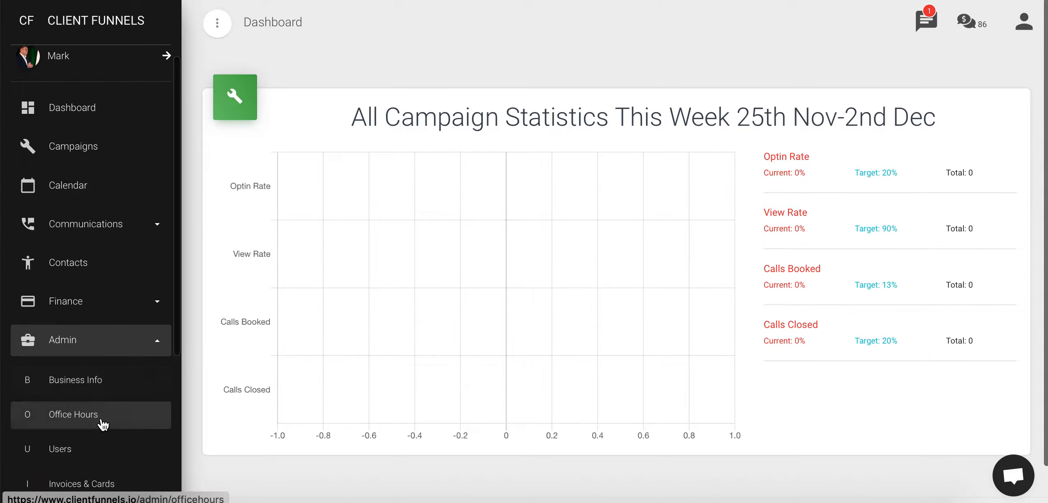
{"action": "left_click", "coordinate": [69, 411]}
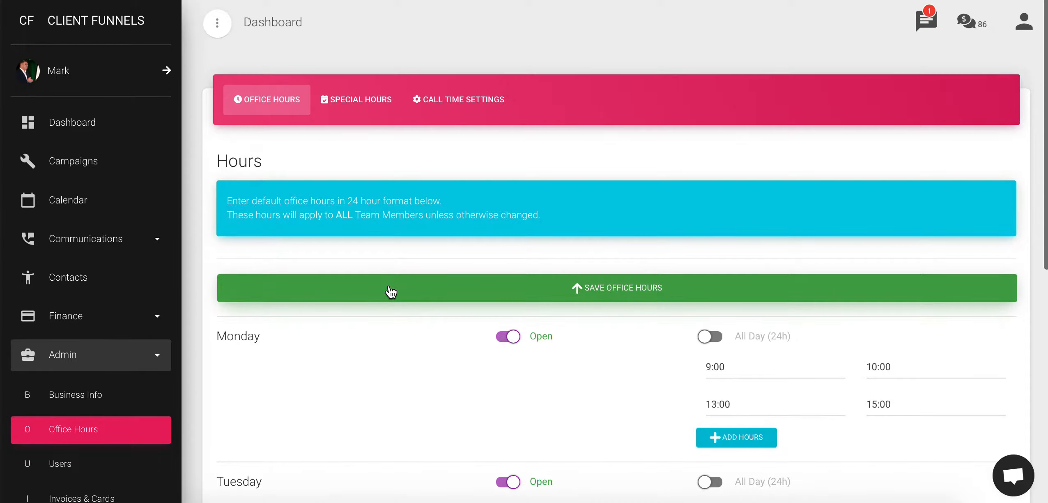
{"action": "scroll", "coordinate": [390, 291], "scroll_direction": "down", "scroll_amount": 5}
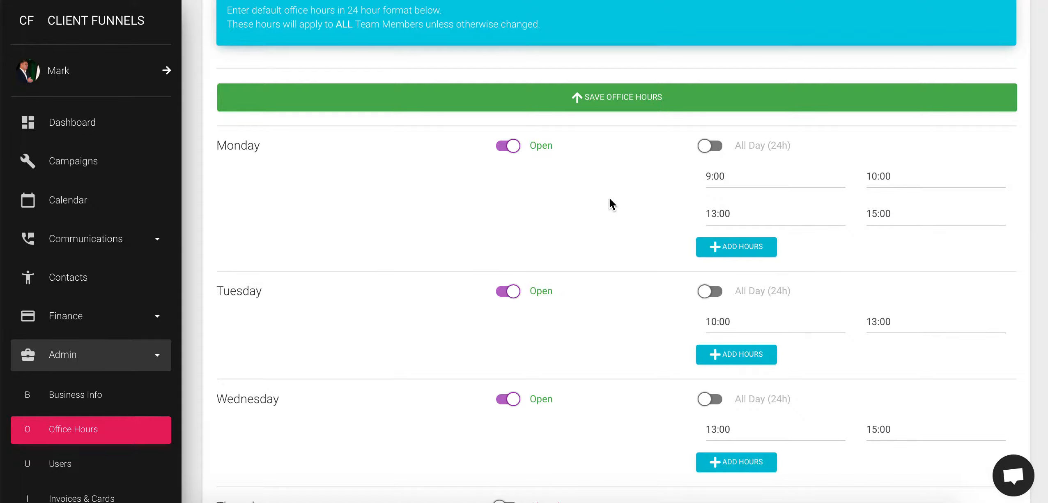
{"action": "scroll", "coordinate": [438, 253], "scroll_direction": "down", "scroll_amount": 2}
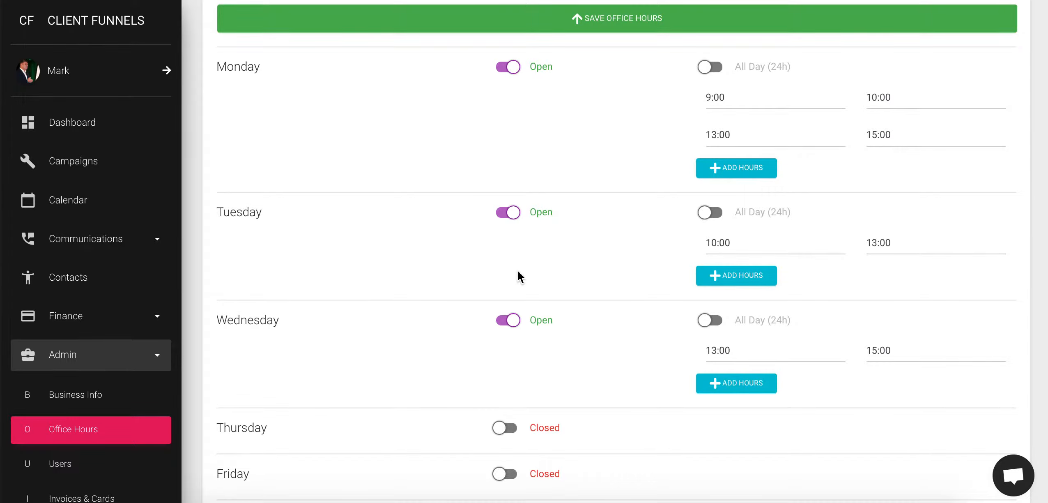
{"action": "scroll", "coordinate": [497, 317], "scroll_direction": "down", "scroll_amount": 3}
{"action": "left_click", "coordinate": [508, 280]}
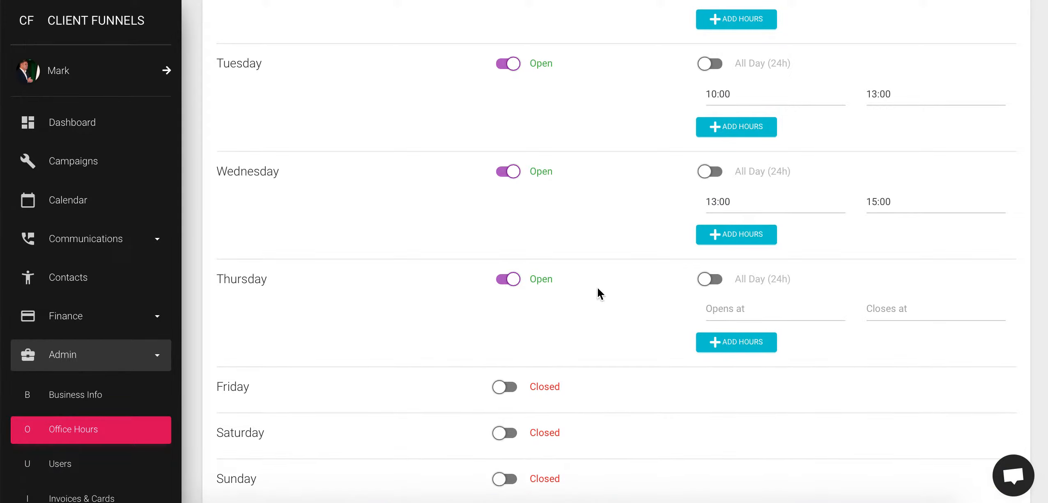
- Set Thursday's first opening period from 09:00 to 12:00
{"action": "left_click", "coordinate": [731, 308]}
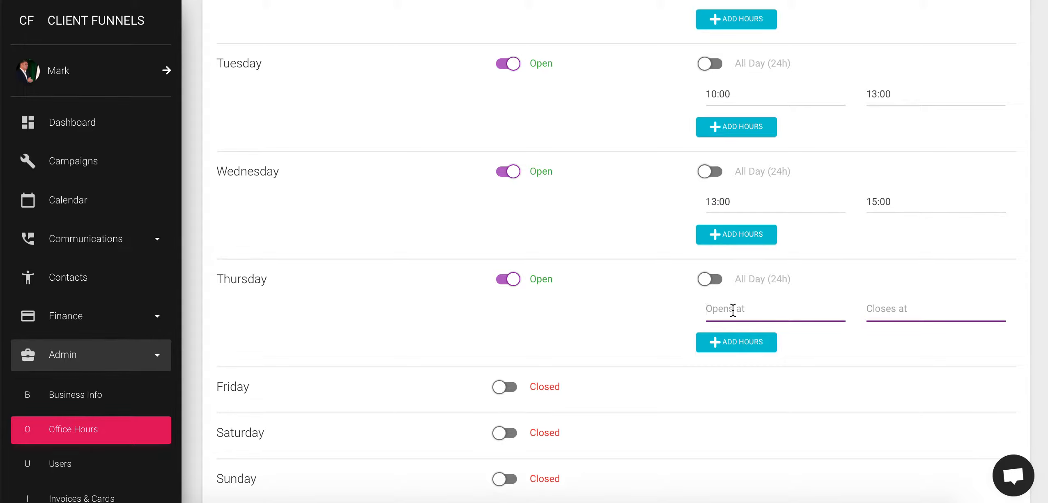
{"action": "type", "text": "09;00"}
{"action": "key", "text": "BackSpace"}
{"action": "key", "text": "BackSpace"}
{"action": "key", "text": "BackSpace"}
{"action": "type", "text": ":"}
{"action": "key", "text": "BackSpace"}
{"action": "type", "text": ":00"}
{"action": "left_click", "coordinate": [898, 310]}
{"action": "type", "text": "12:00"}
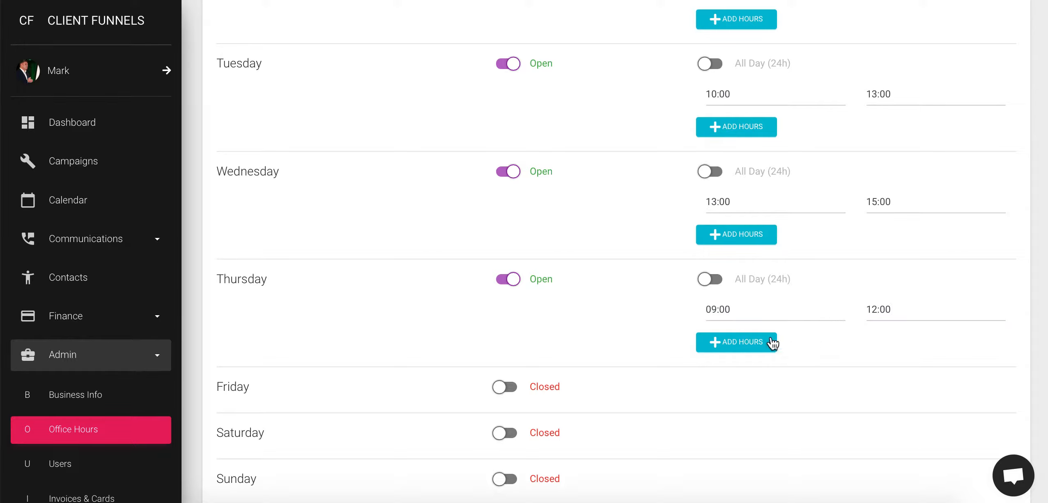
- Add a second Thursday opening period from 15:00 to 19:00
{"action": "left_click", "coordinate": [753, 346]}
{"action": "left_click", "coordinate": [736, 340]}
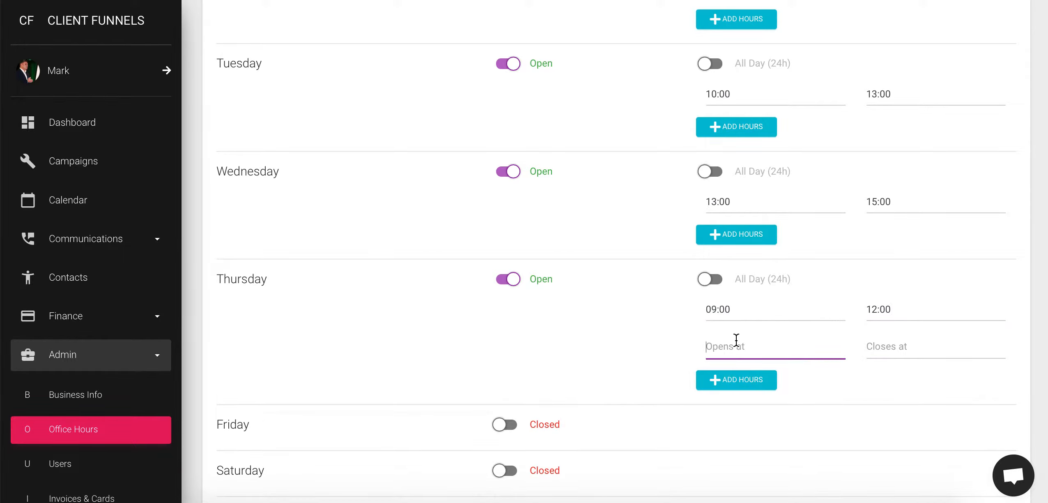
{"action": "type", "text": "3:"}
{"action": "key", "text": "BackSpace"}
{"action": "key", "text": "BackSpace"}
{"action": "type", "text": "15:00"}
{"action": "left_click", "coordinate": [875, 358]}
{"action": "type", "text": "1900"}
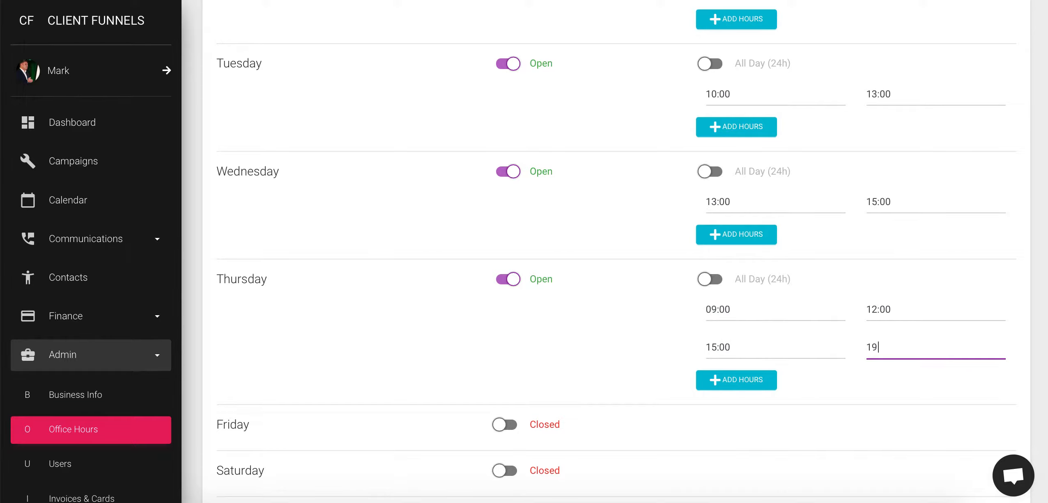
{"action": "left_click", "coordinate": [877, 347]}
{"action": "type", "text": ":00"}
{"action": "left_click", "coordinate": [647, 342]}
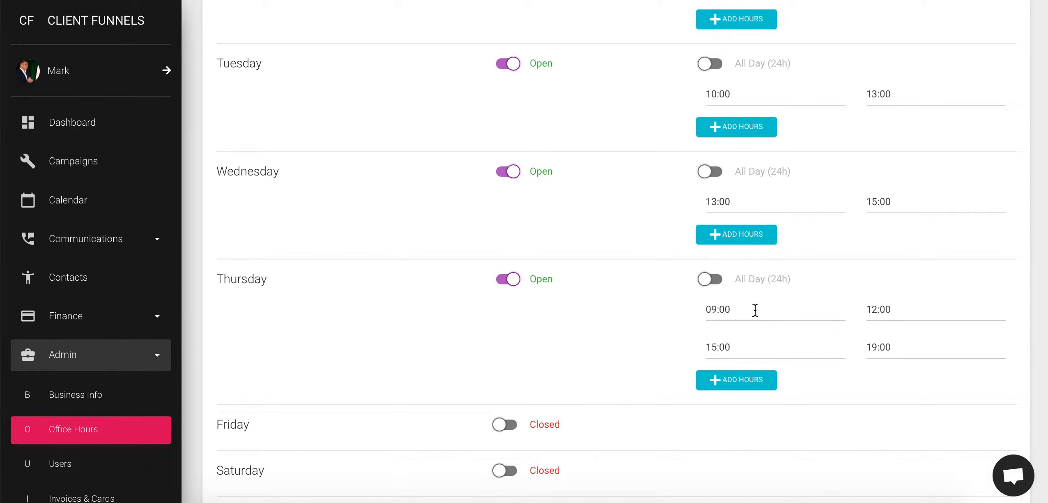
- Review the opening periods set for Monday through Thursday in the weekly schedule
{"action": "left_click", "coordinate": [731, 309]}
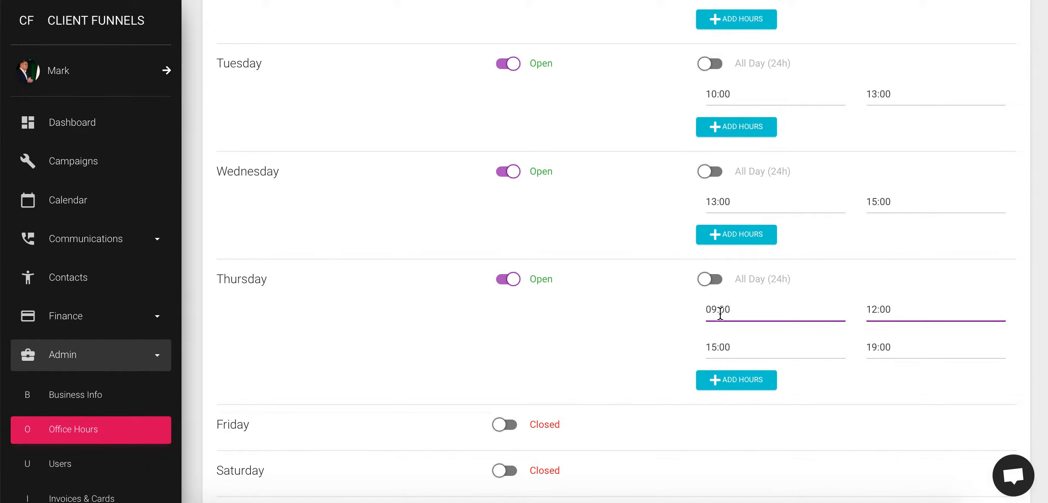
{"action": "left_click", "coordinate": [611, 321]}
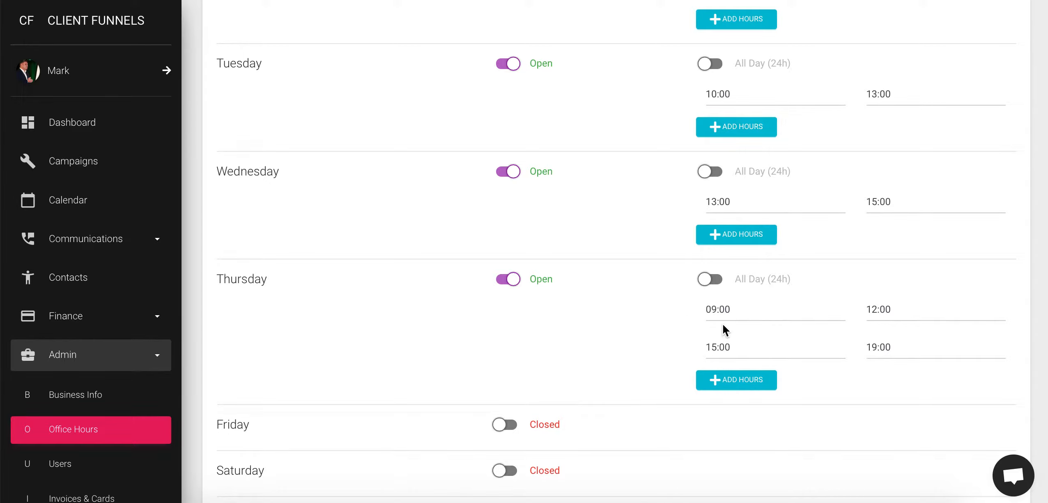
{"action": "scroll", "coordinate": [634, 325], "scroll_direction": "up", "scroll_amount": 2}
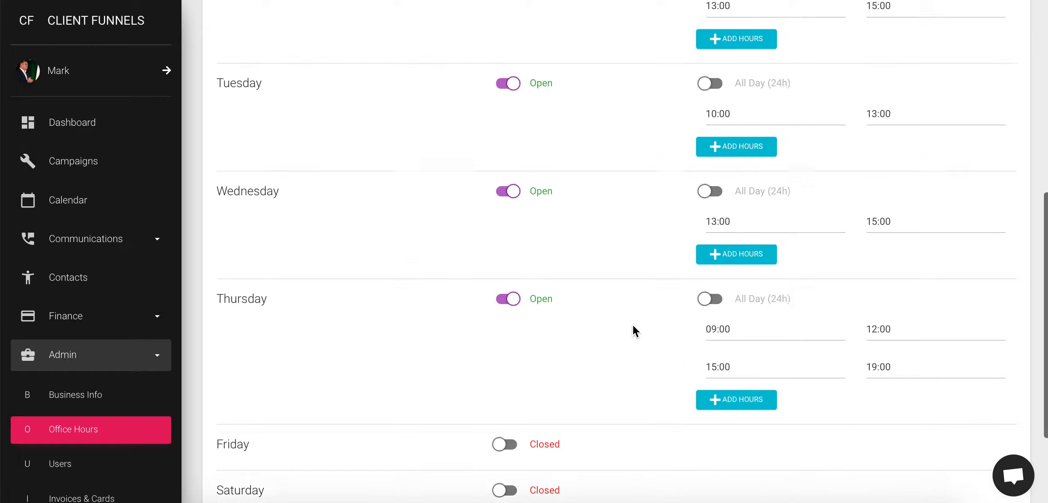
{"action": "scroll", "coordinate": [633, 325], "scroll_direction": "up", "scroll_amount": 2}
{"action": "scroll", "coordinate": [746, 212], "scroll_direction": "up", "scroll_amount": 5}
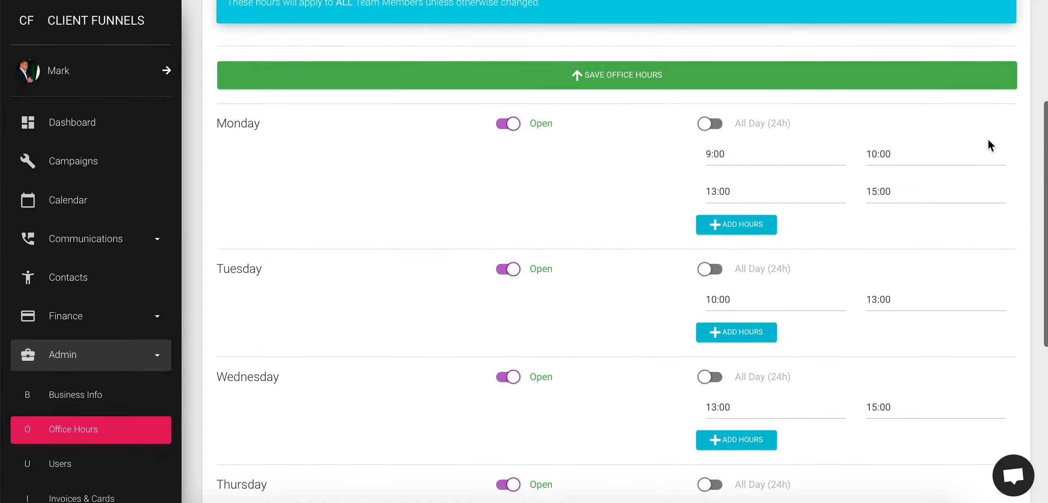
{"action": "scroll", "coordinate": [818, 311], "scroll_direction": "down", "scroll_amount": 4}
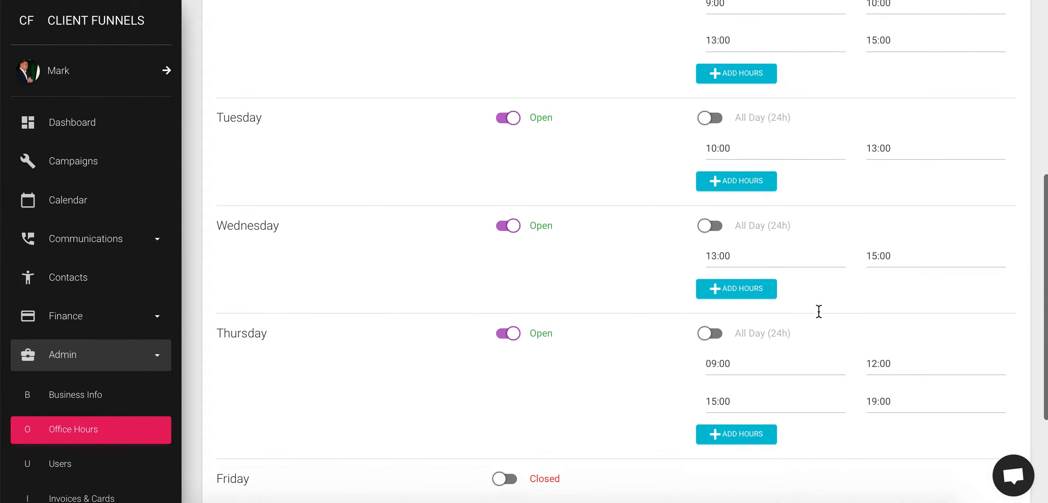
{"action": "scroll", "coordinate": [818, 311], "scroll_direction": "down", "scroll_amount": 2}
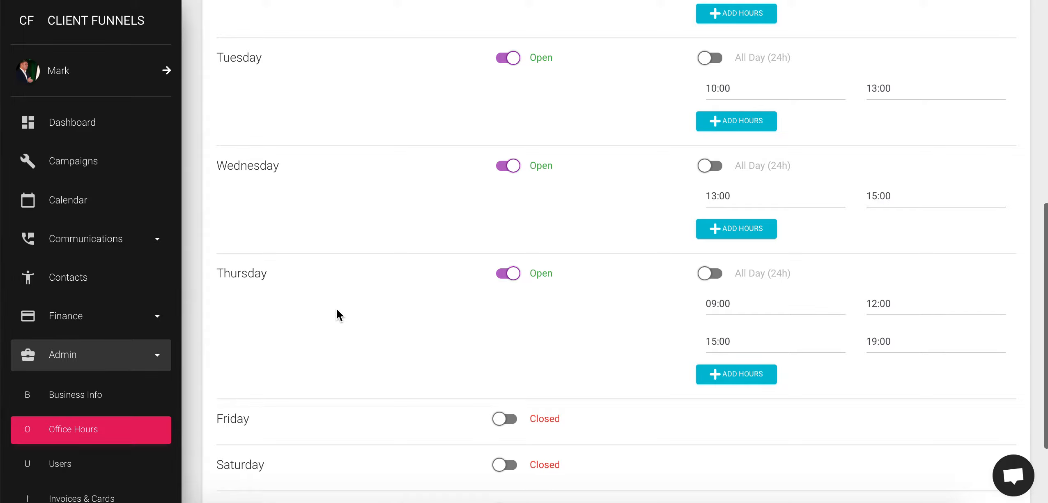
{"action": "scroll", "coordinate": [336, 309], "scroll_direction": "up", "scroll_amount": 5}
{"action": "scroll", "coordinate": [336, 308], "scroll_direction": "down", "scroll_amount": 5}
- Save the office hours, reload the page and check Thursday's periods in the schedule
{"action": "scroll", "coordinate": [337, 308], "scroll_direction": "up", "scroll_amount": 5}
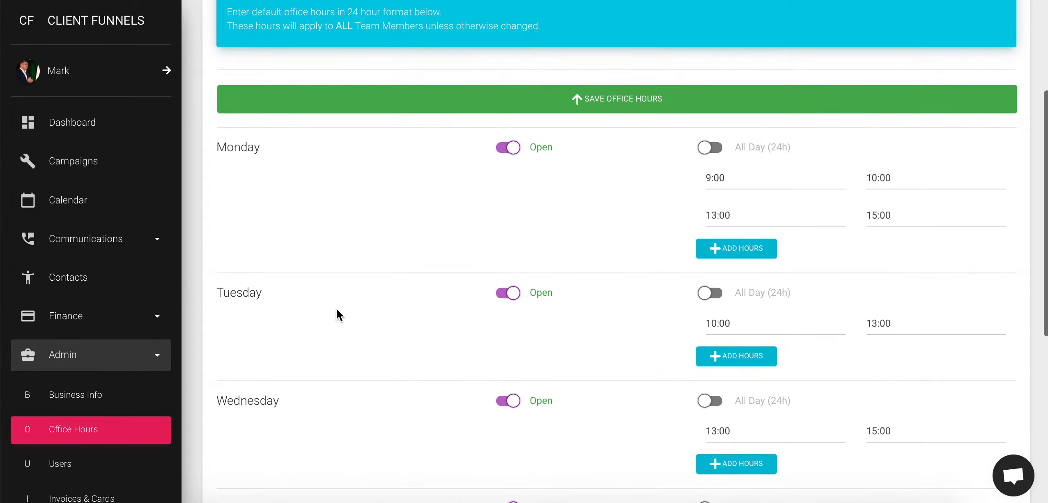
{"action": "left_click", "coordinate": [634, 98]}
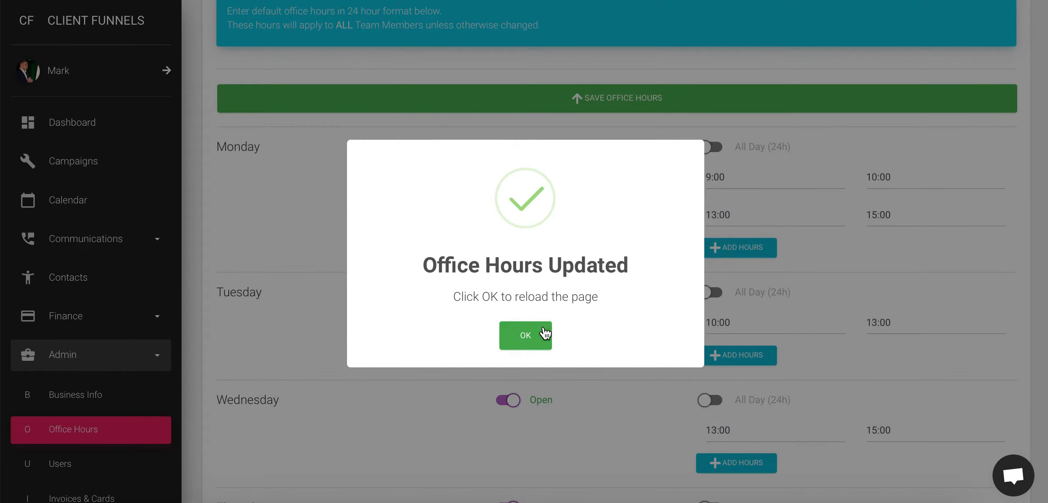
{"action": "left_click", "coordinate": [539, 337]}
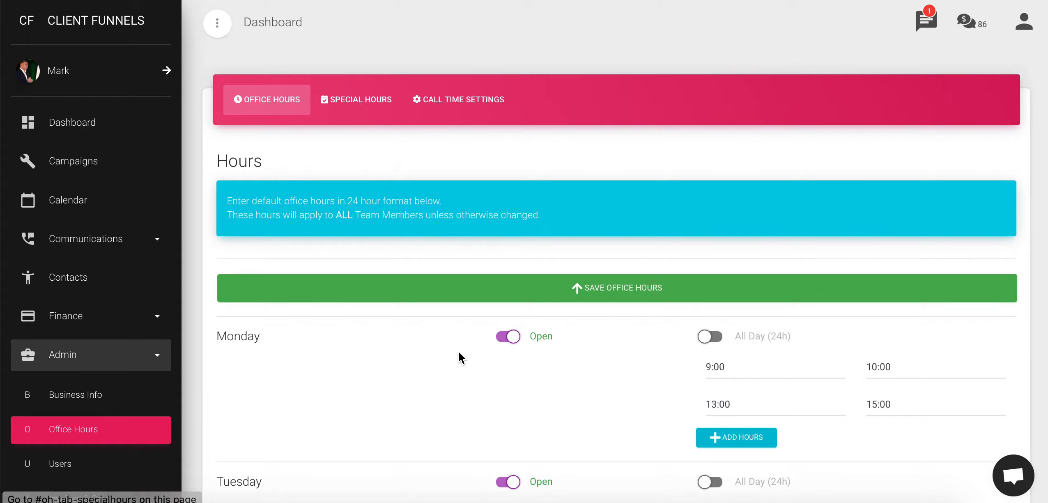
{"action": "scroll", "coordinate": [445, 411], "scroll_direction": "down", "scroll_amount": 10}
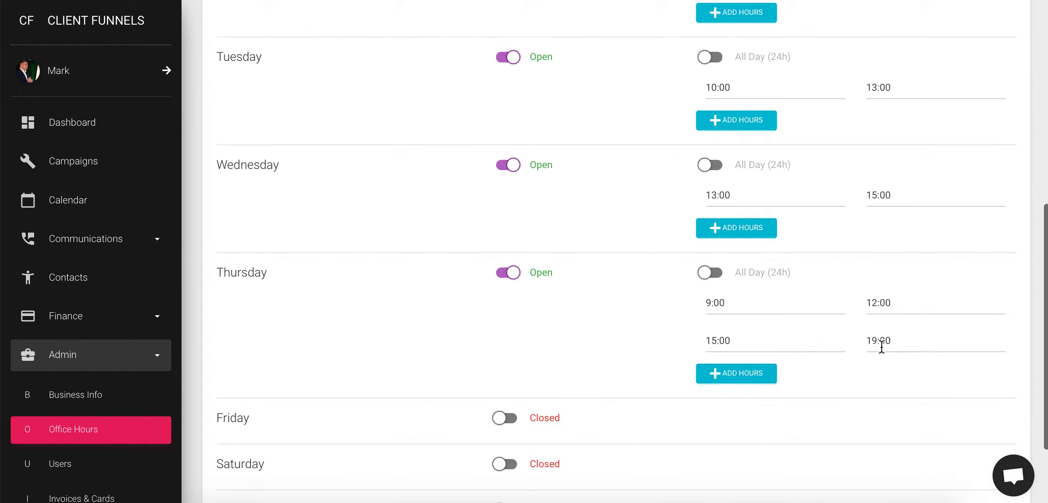
{"action": "scroll", "coordinate": [627, 366], "scroll_direction": "up", "scroll_amount": 8}
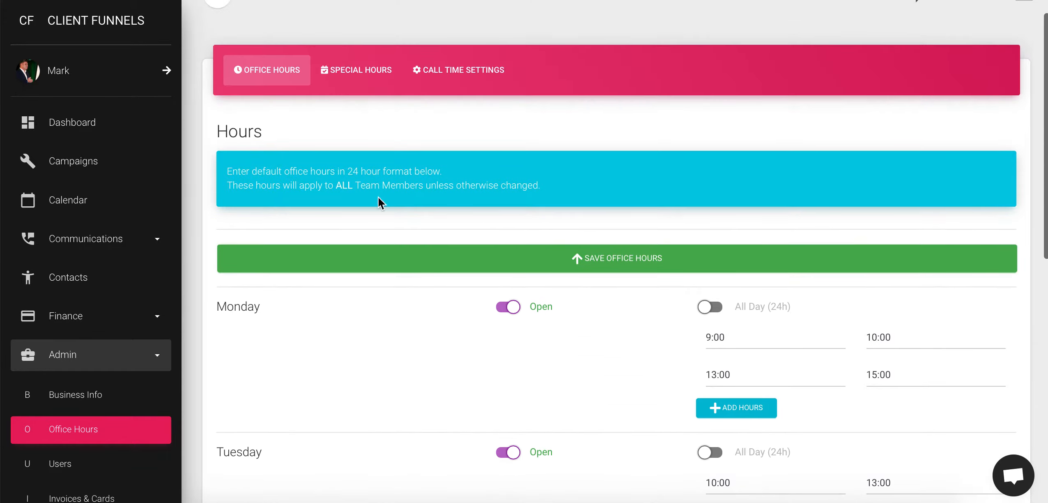
- Add and save a special hours entry that marks the office as closed on 05/12/2019
{"action": "left_click", "coordinate": [353, 70]}
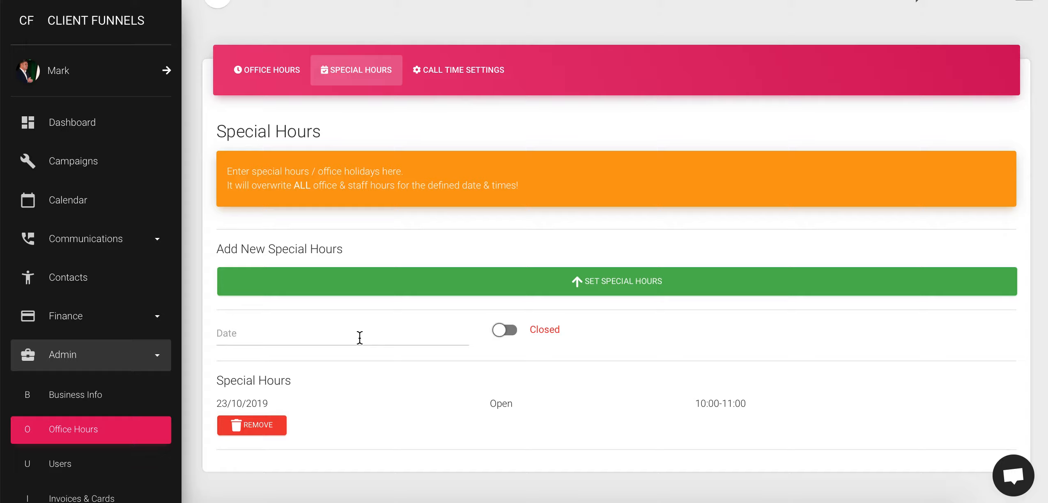
{"action": "left_click", "coordinate": [282, 335]}
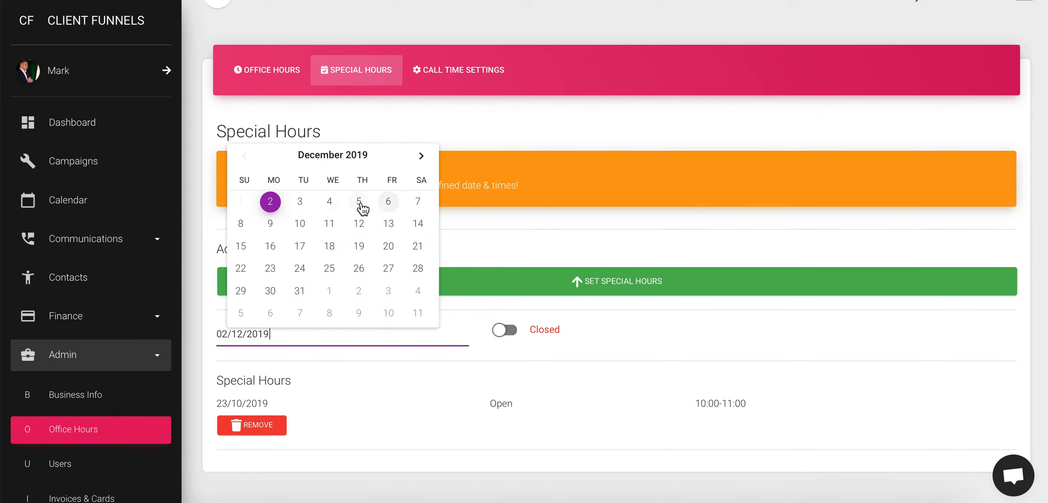
{"action": "left_click", "coordinate": [360, 204]}
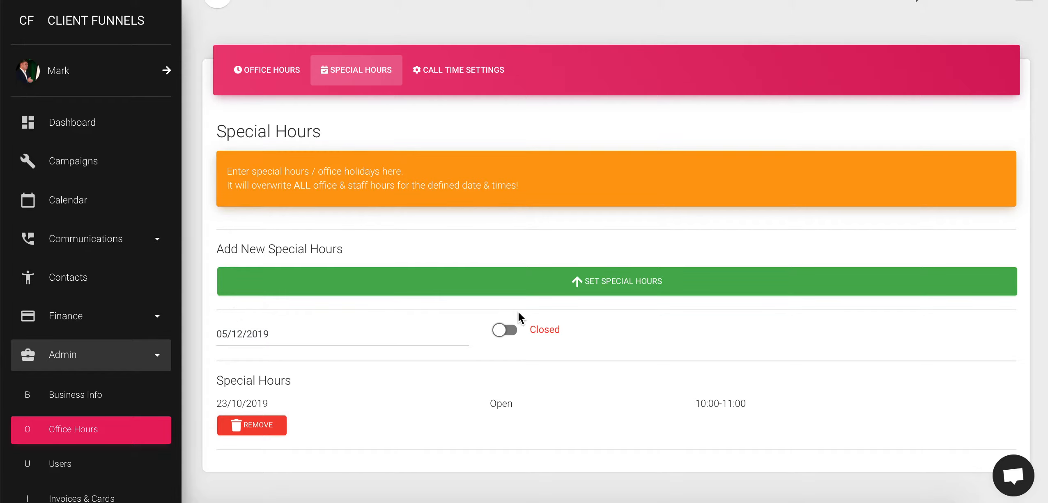
{"action": "left_click", "coordinate": [508, 331]}
{"action": "left_click", "coordinate": [509, 333]}
{"action": "left_click", "coordinate": [449, 290]}
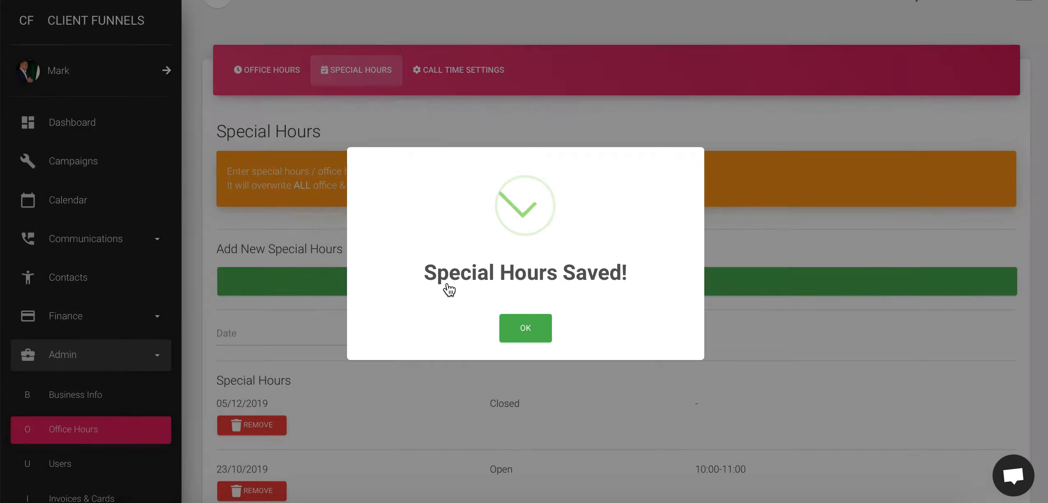
{"action": "left_click", "coordinate": [534, 334]}
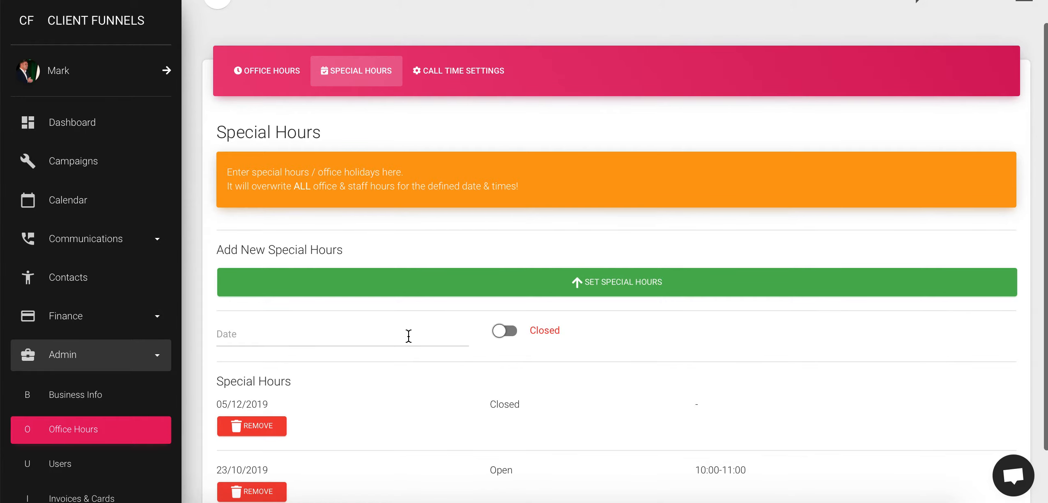
- Start another special hours entry dated 06/12/2019 and mark it as open
{"action": "left_click", "coordinate": [339, 331]}
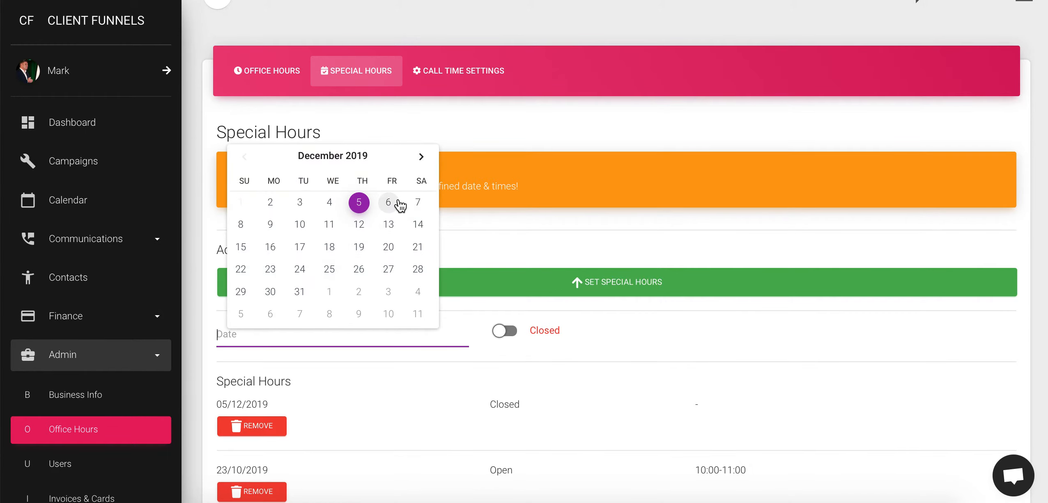
{"action": "left_click", "coordinate": [389, 207]}
{"action": "left_click", "coordinate": [504, 330]}
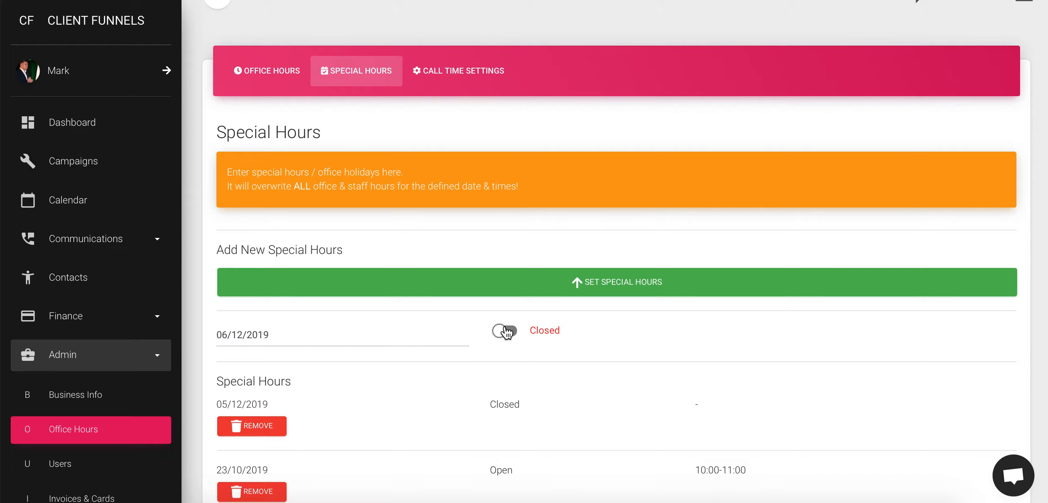
{"action": "left_click", "coordinate": [715, 335]}
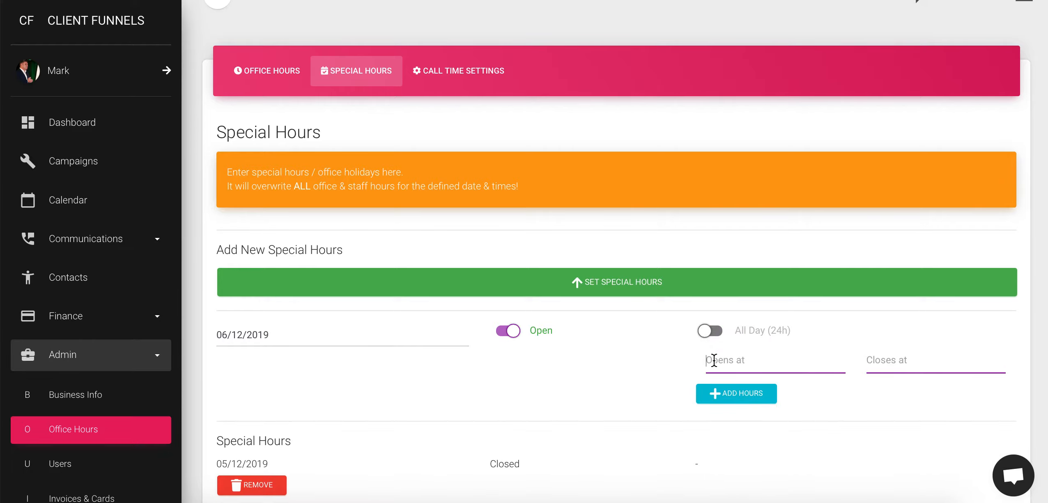
- Set the special opening period from 08:00 to 11:00 and save the special hours entry
{"action": "left_click", "coordinate": [714, 360]}
{"action": "type", "text": "8:00"}
{"action": "key", "text": "Tab"}
{"action": "type", "text": "11:00"}
{"action": "left_click", "coordinate": [721, 392]}
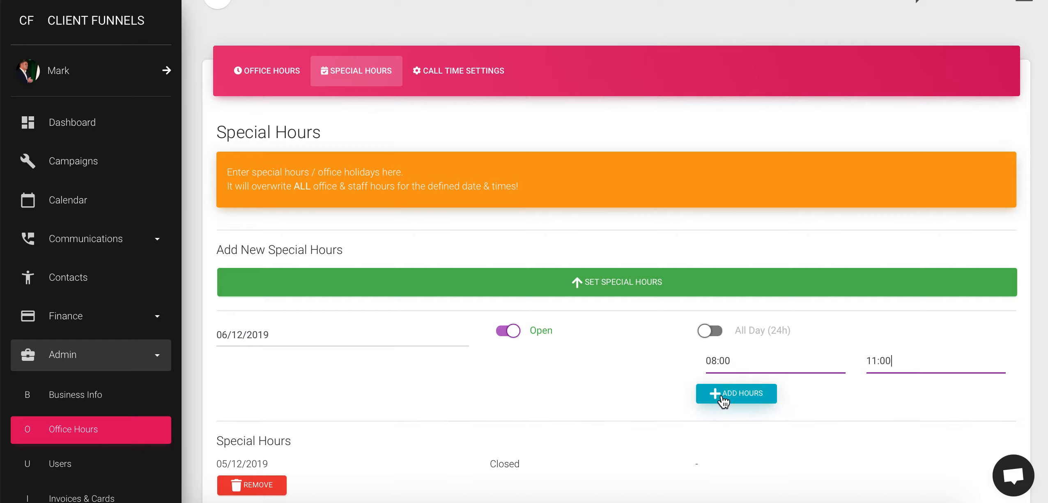
{"action": "left_click", "coordinate": [607, 291]}
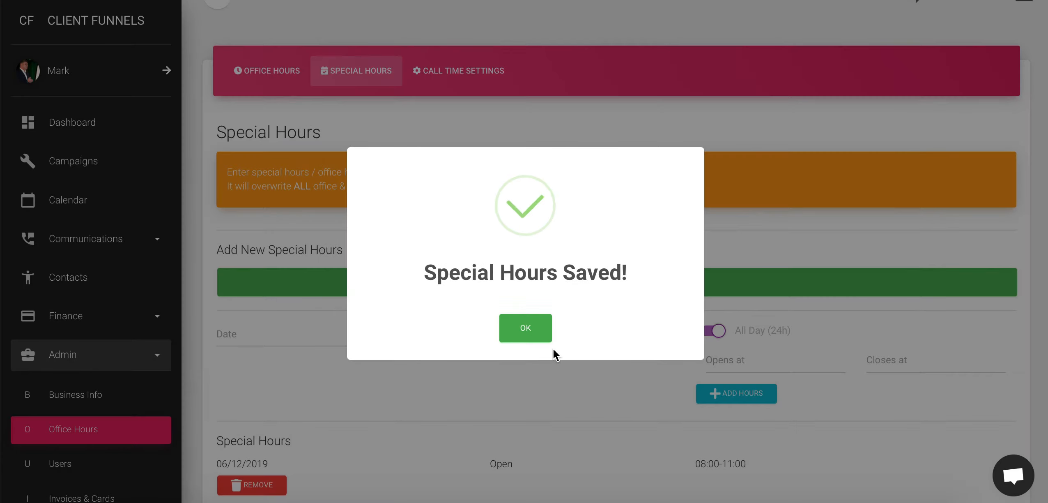
{"action": "left_click", "coordinate": [528, 333]}
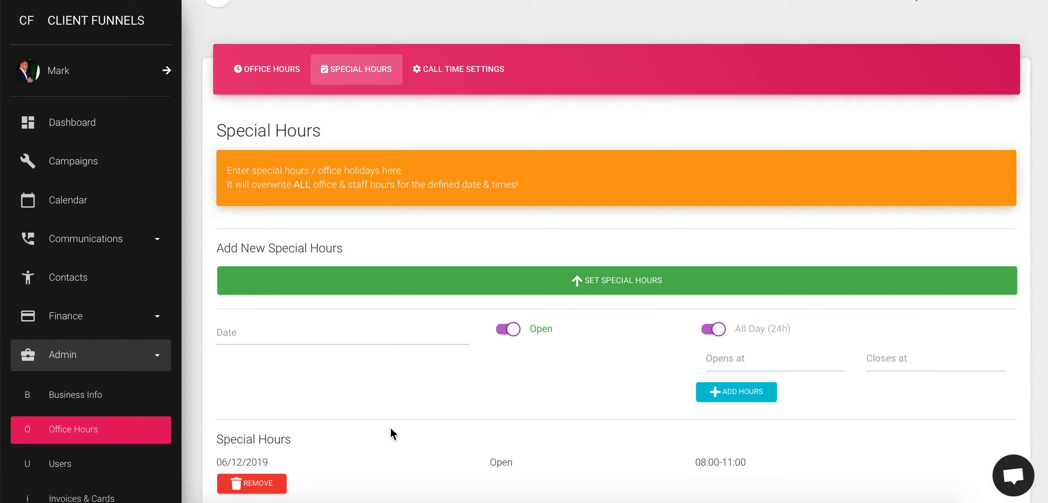
- Browse the special hours date picker ahead to May 2020 to examine future dates, then reopen the picker
{"action": "left_click", "coordinate": [240, 342]}
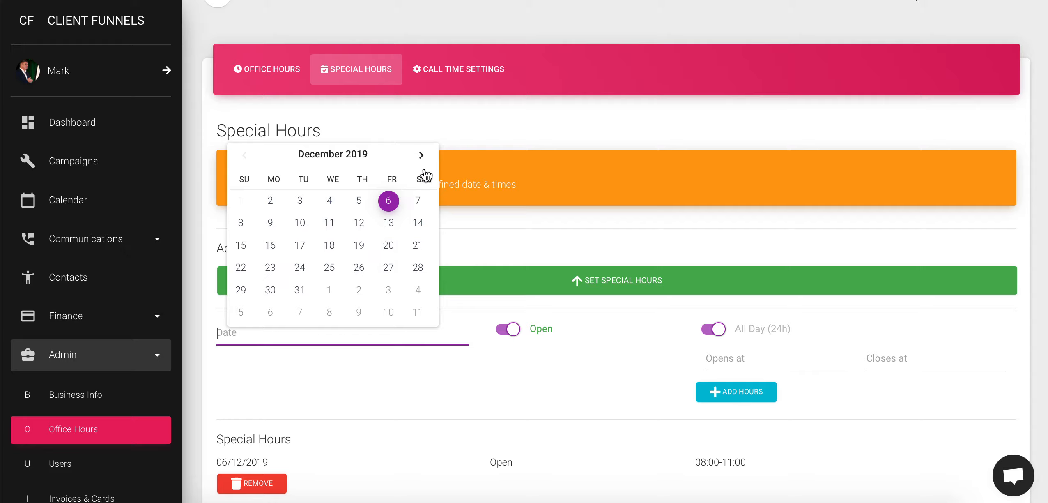
{"action": "left_click", "coordinate": [421, 156]}
{"action": "left_click", "coordinate": [422, 159]}
{"action": "left_click", "coordinate": [422, 158]}
{"action": "left_click", "coordinate": [422, 158]}
{"action": "left_click", "coordinate": [423, 158]}
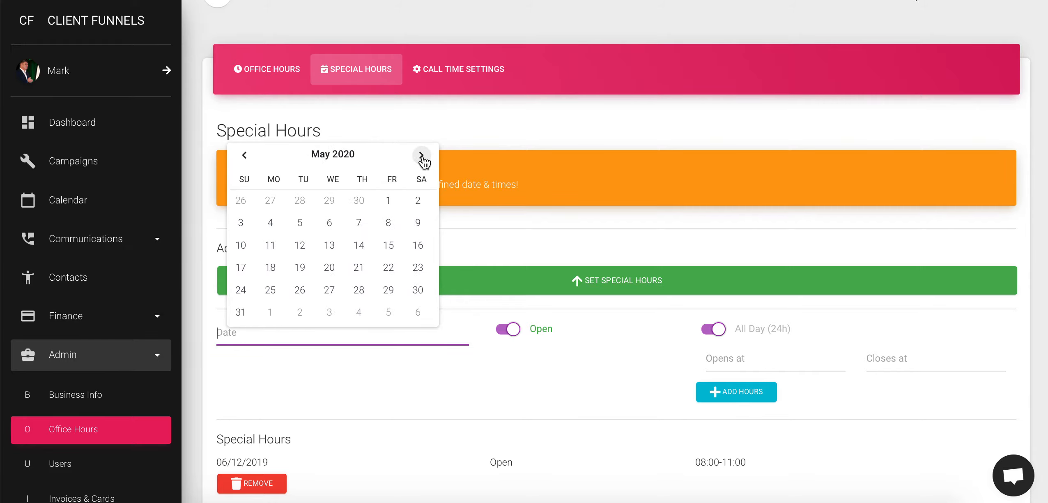
{"action": "left_click", "coordinate": [427, 364]}
{"action": "left_click", "coordinate": [300, 334]}
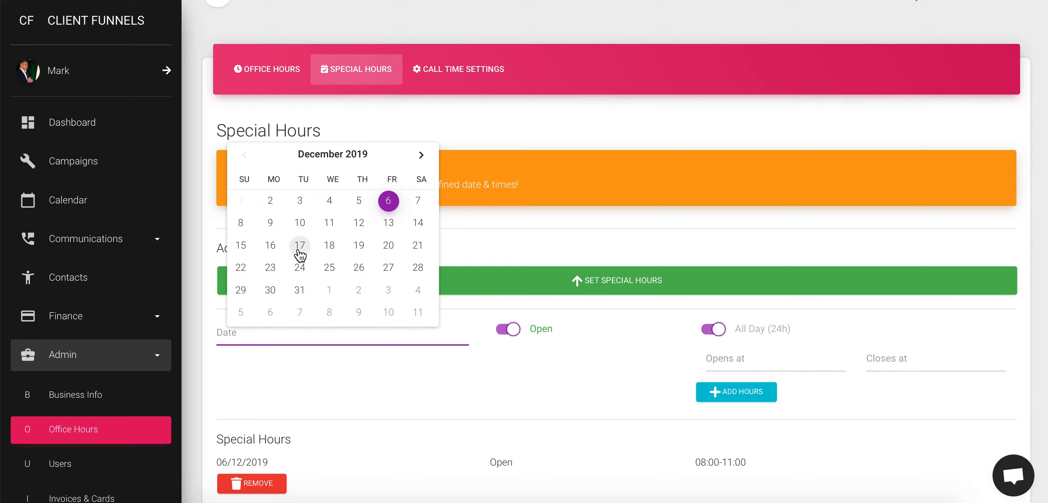
- Fill in a new open special hours entry dated 24/12/2019, opening at 09:00 and closing at 13:00
{"action": "left_click", "coordinate": [301, 268]}
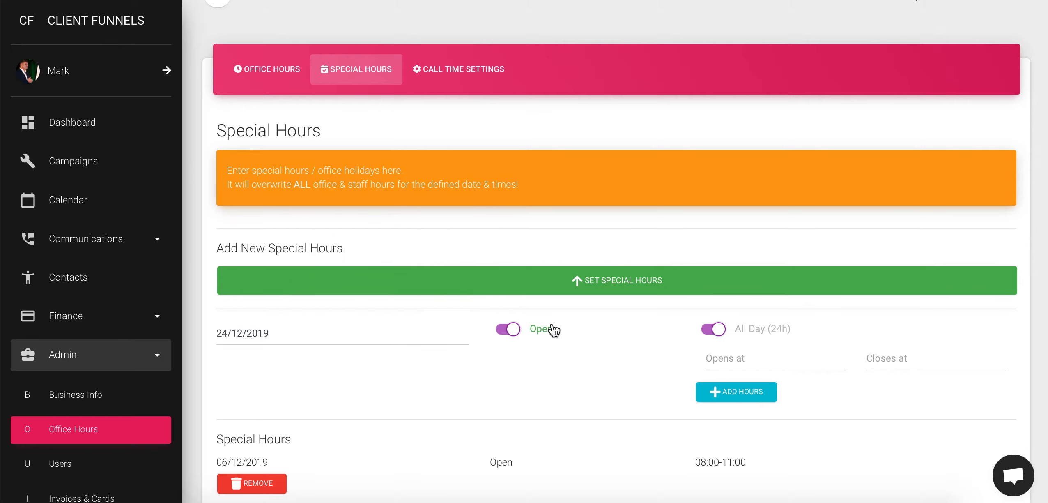
{"action": "left_click", "coordinate": [720, 349]}
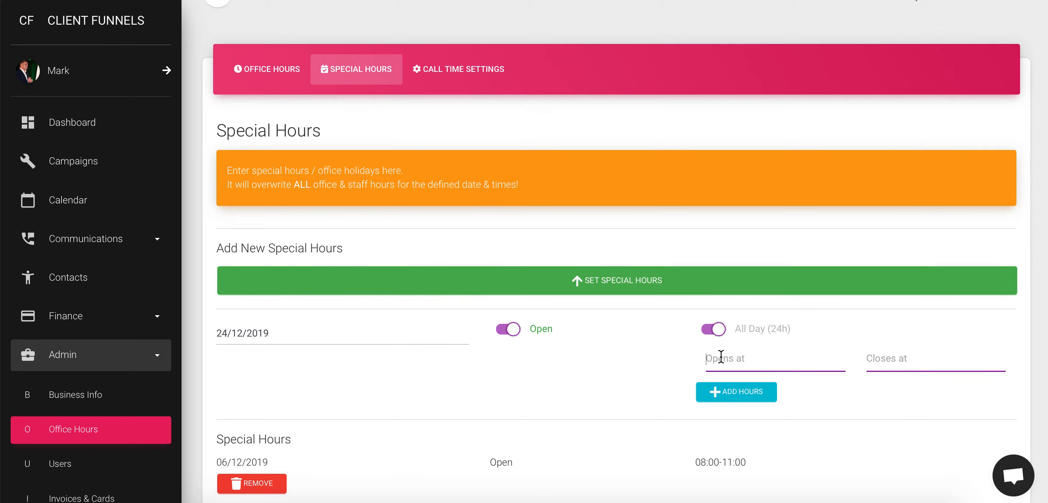
{"action": "type", "text": "09:00"}
{"action": "key", "text": "Tab"}
{"action": "type", "text": "1"}
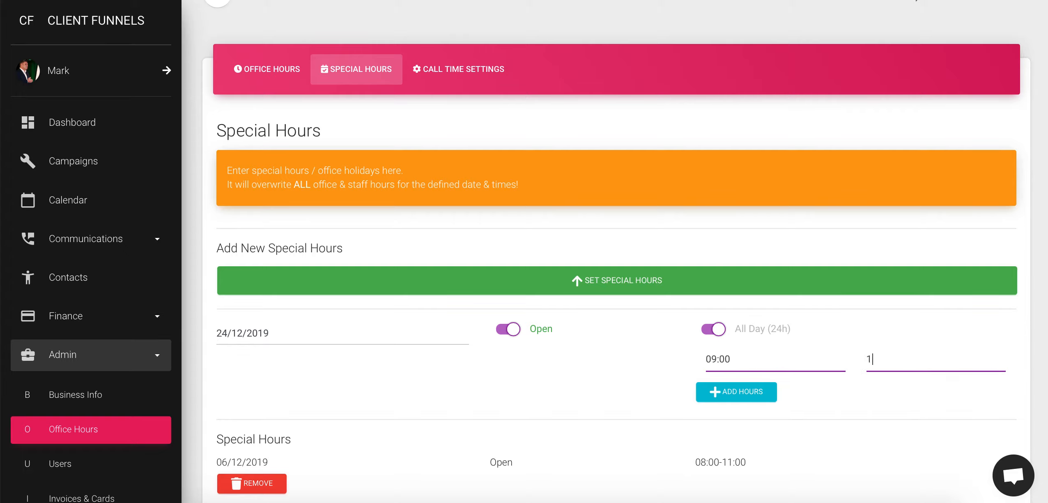
{"action": "type", "text": "3:00"}
{"action": "left_click", "coordinate": [561, 359]}
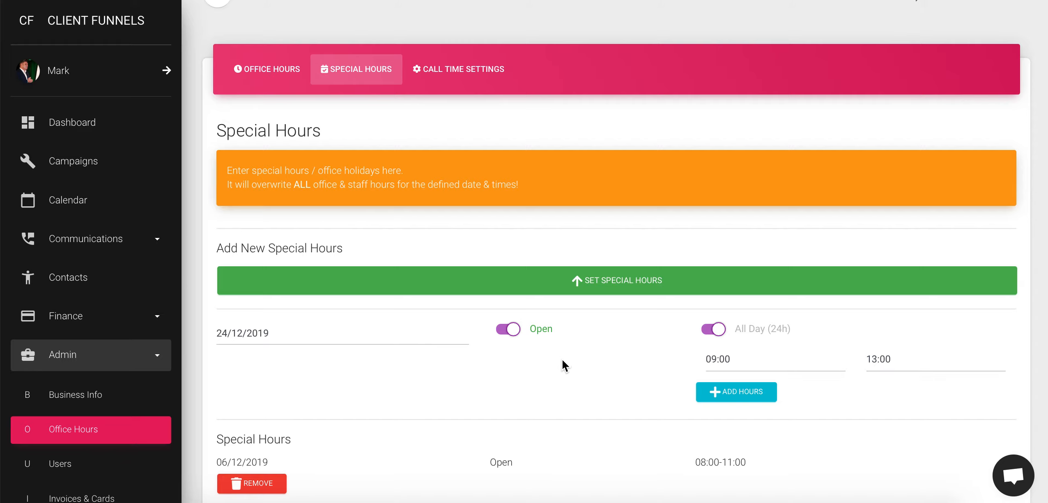
- Save the 24/12/2019 special hours entry and review the list of saved special hours
{"action": "left_click", "coordinate": [605, 289]}
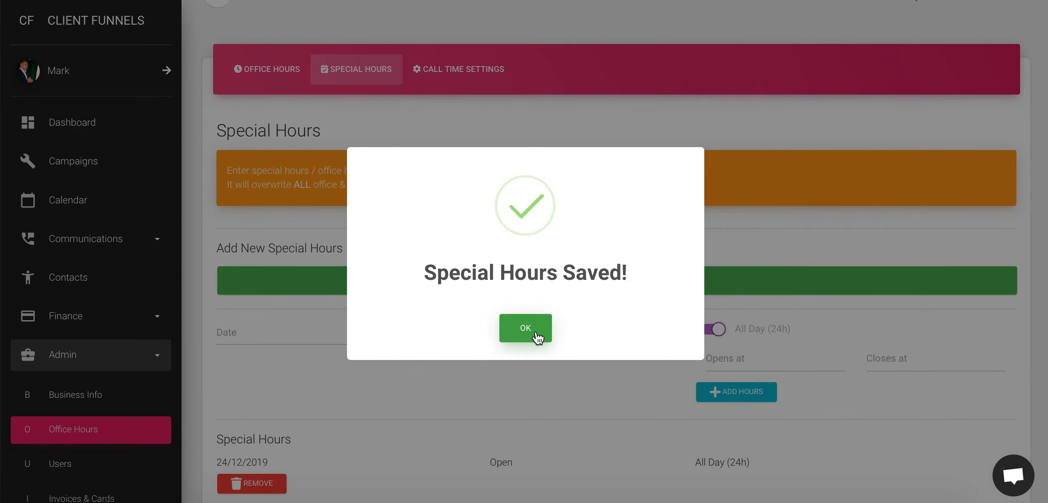
{"action": "left_click", "coordinate": [534, 334]}
{"action": "scroll", "coordinate": [520, 368], "scroll_direction": "down", "scroll_amount": 4}
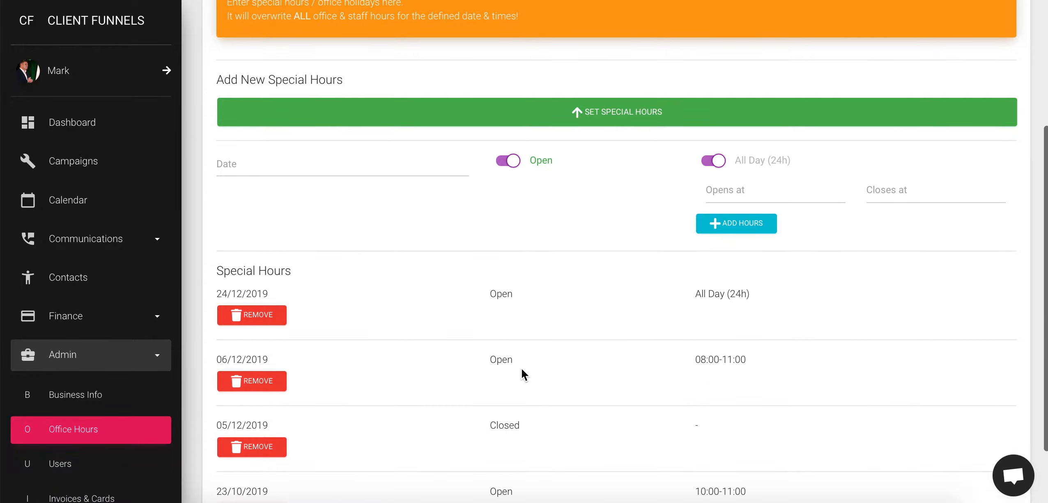
{"action": "scroll", "coordinate": [520, 367], "scroll_direction": "down", "scroll_amount": 2}
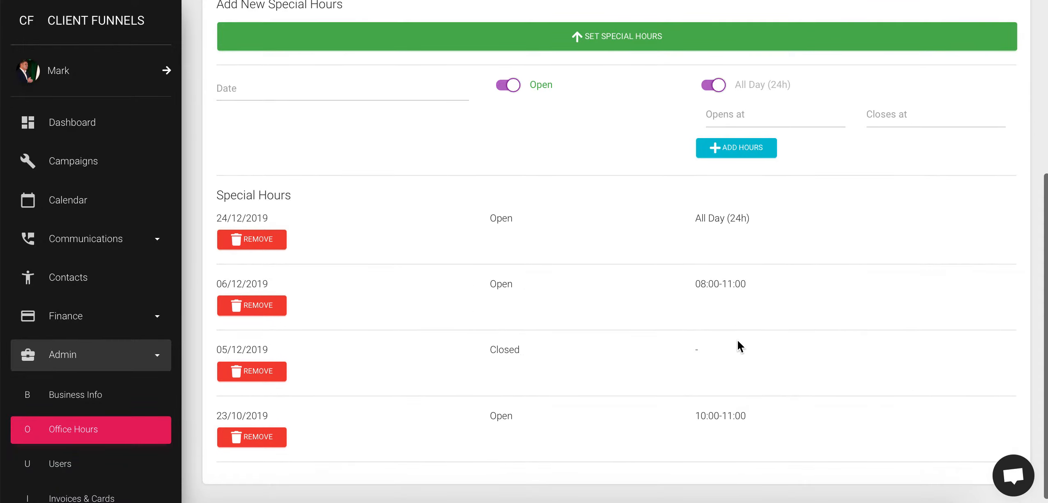
{"action": "scroll", "coordinate": [374, 398], "scroll_direction": "up", "scroll_amount": 5}
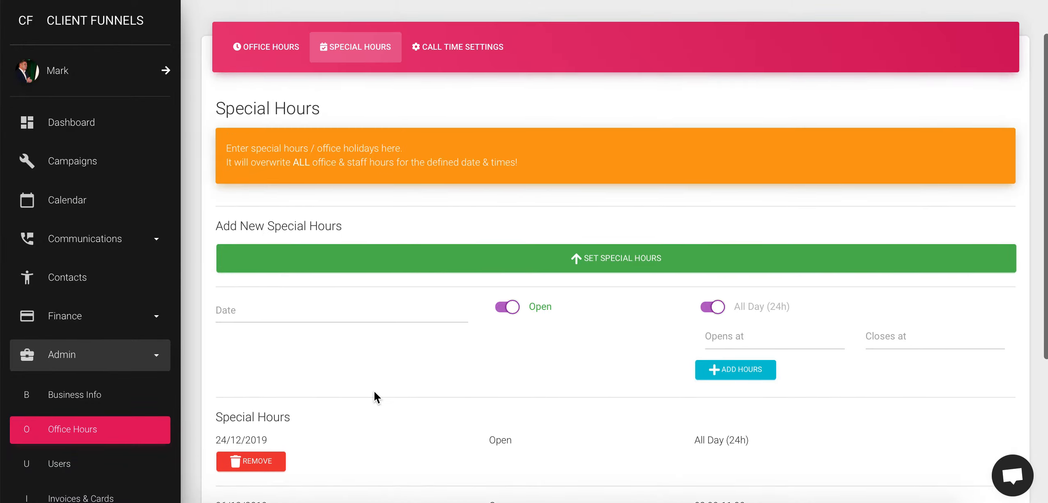
{"action": "scroll", "coordinate": [374, 393], "scroll_direction": "up", "scroll_amount": 2}
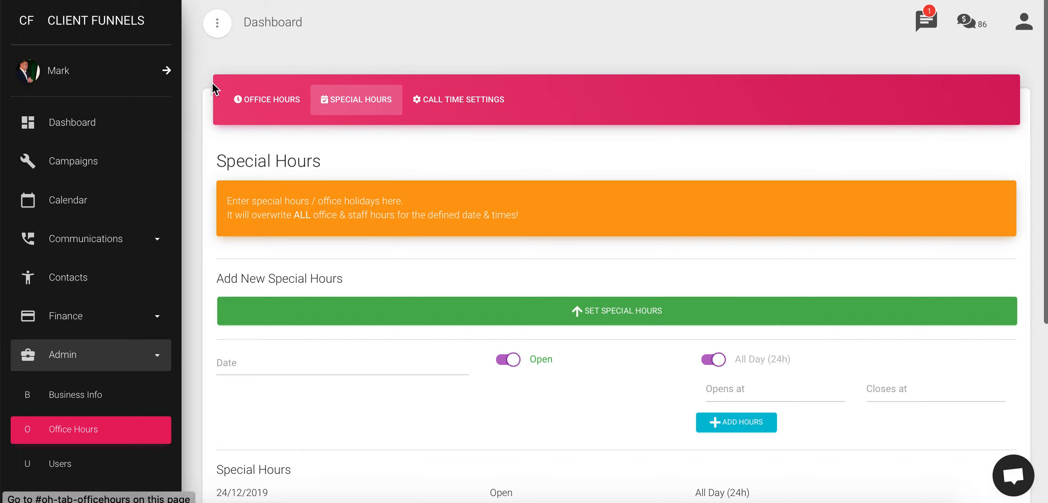